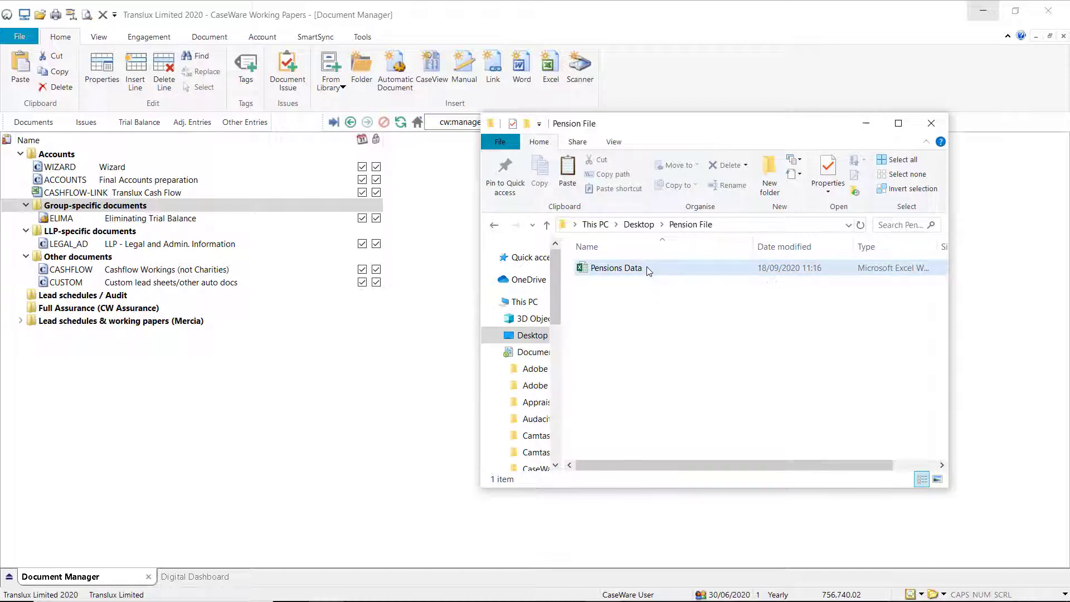
Add the Pensions Data workbook to the Accounts folder and set its document number to PENSION.
drag(646, 272, 151, 199)
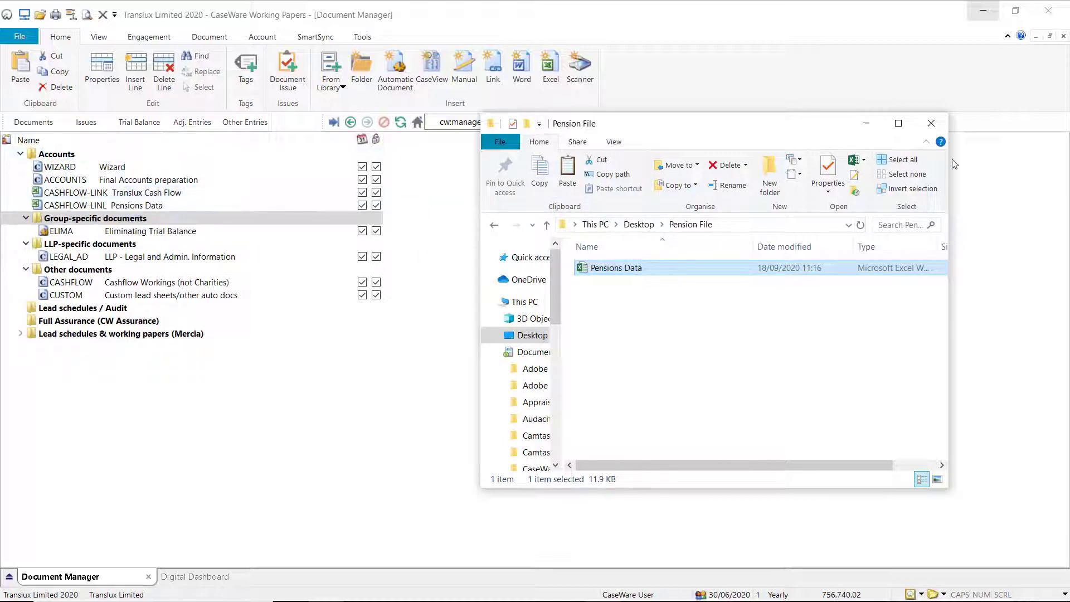
click(930, 124)
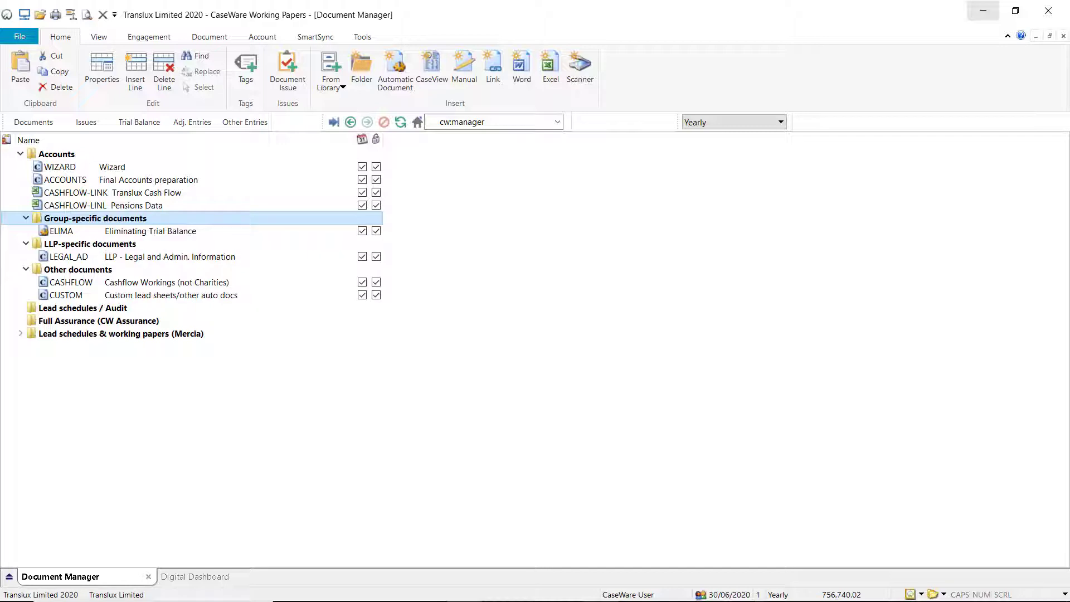
right_click(77, 207)
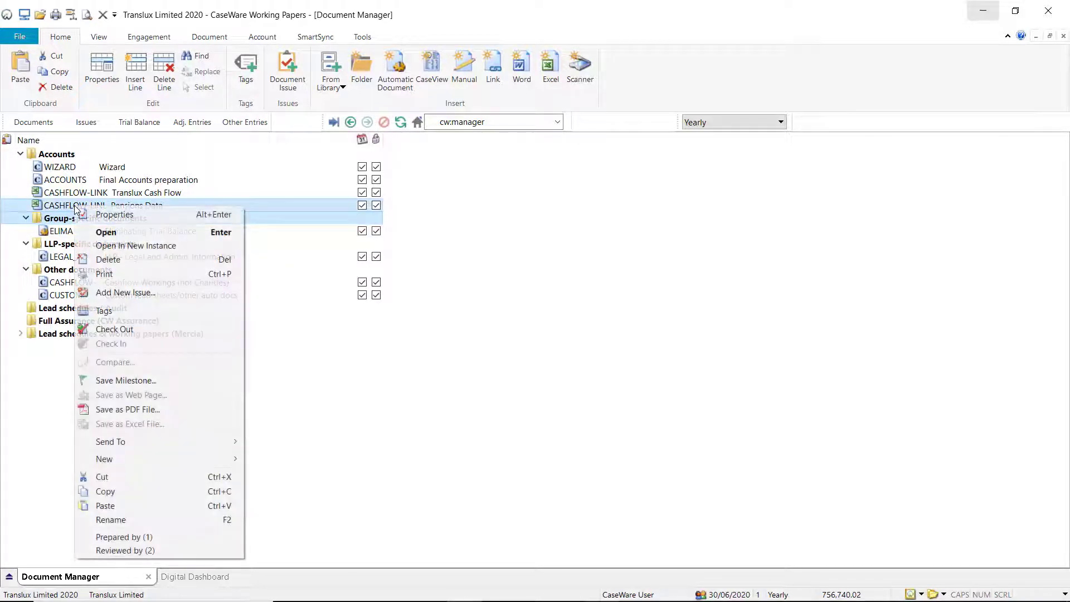
click(114, 215)
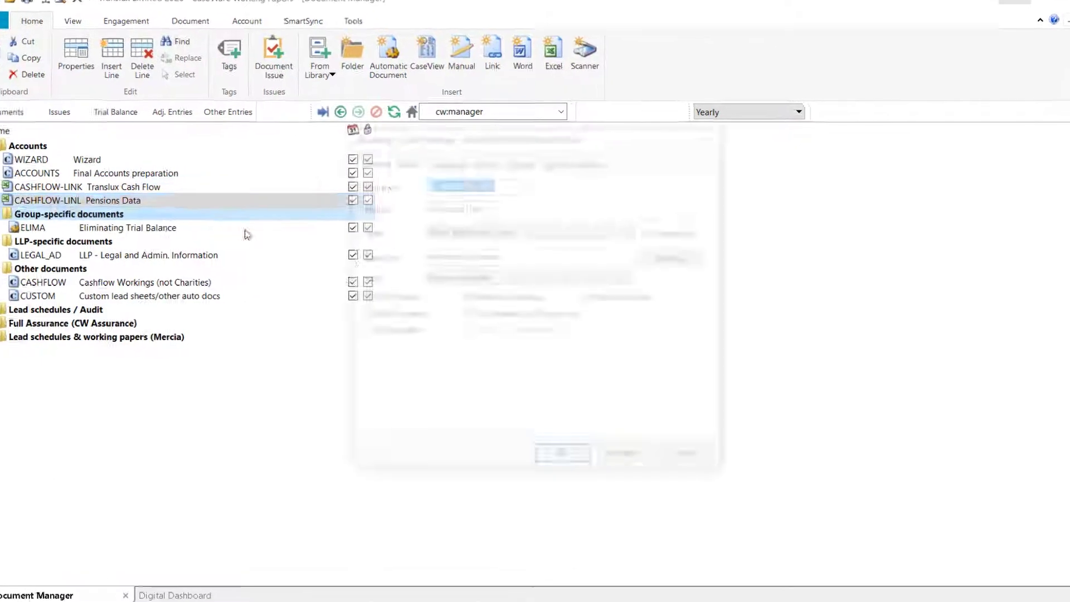
text(PENSIO)
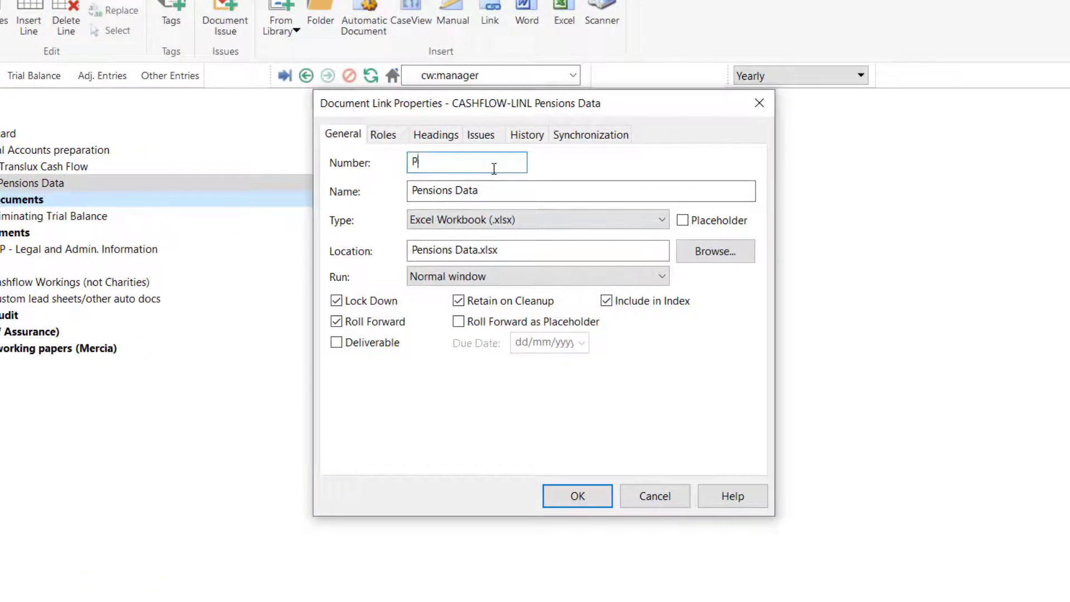
text(N)
click(572, 494)
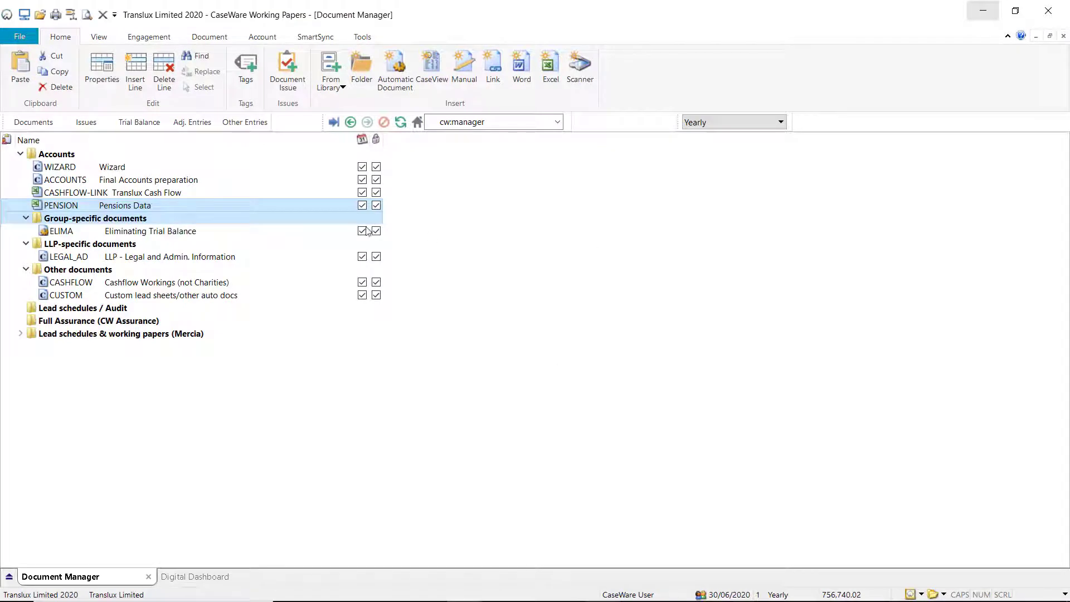
Open the Final Accounts preparation document and switch it to Design Mode.
double_click(212, 180)
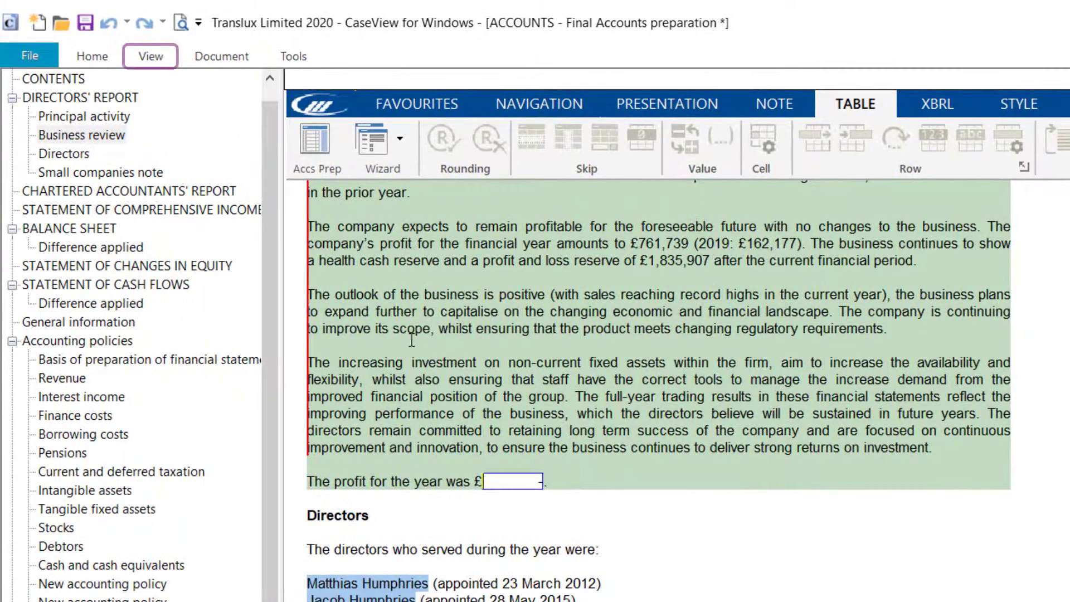
click(146, 67)
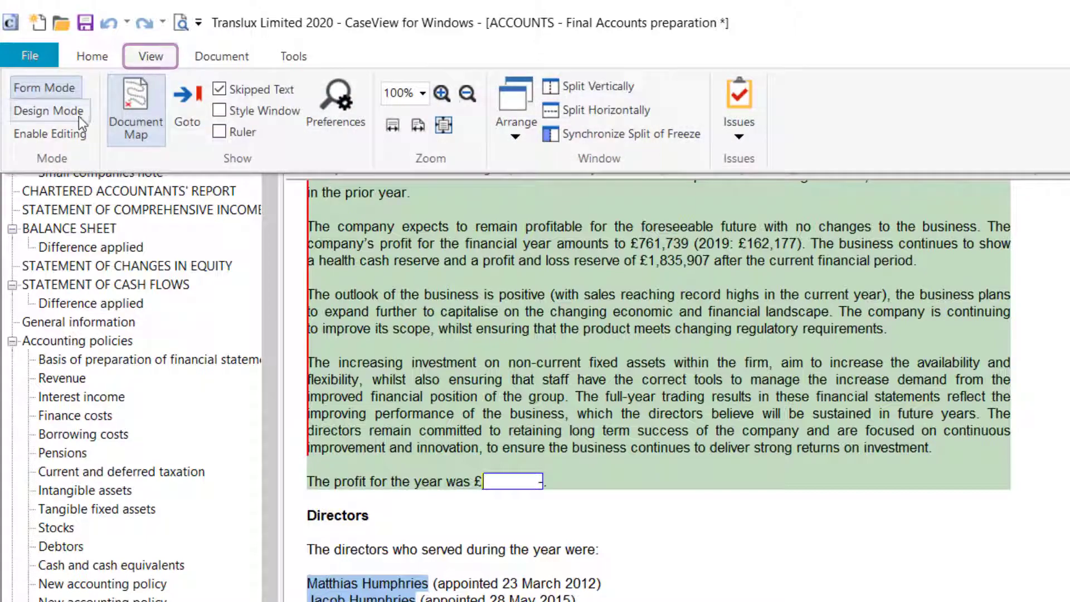
click(68, 139)
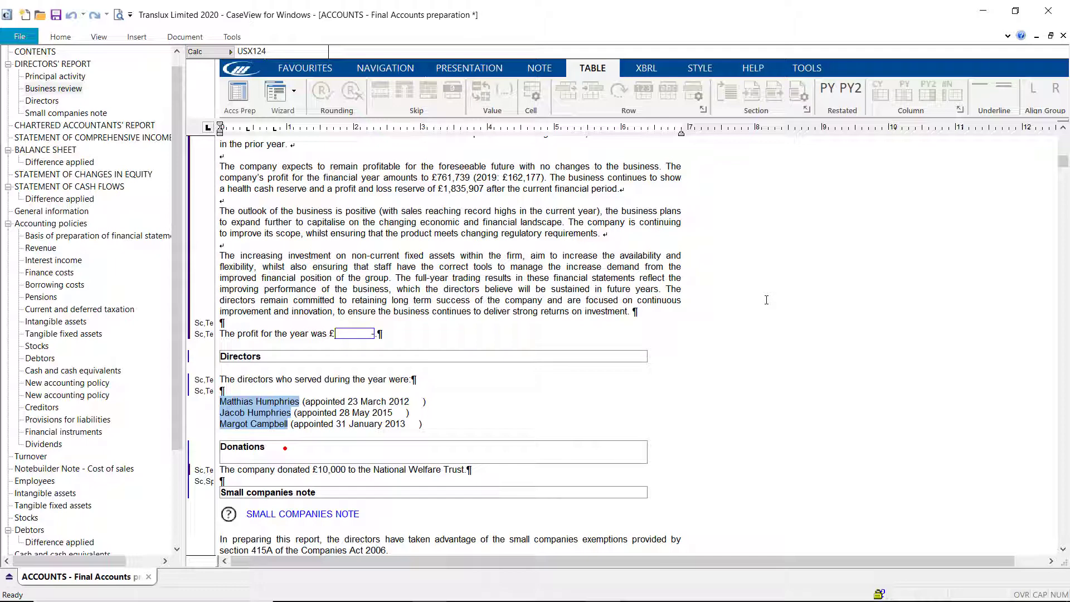
Open the calculation of the empty profit-for-the-year cell in the business review and insert the CVEXCEL linkage function.
double_click(366, 337)
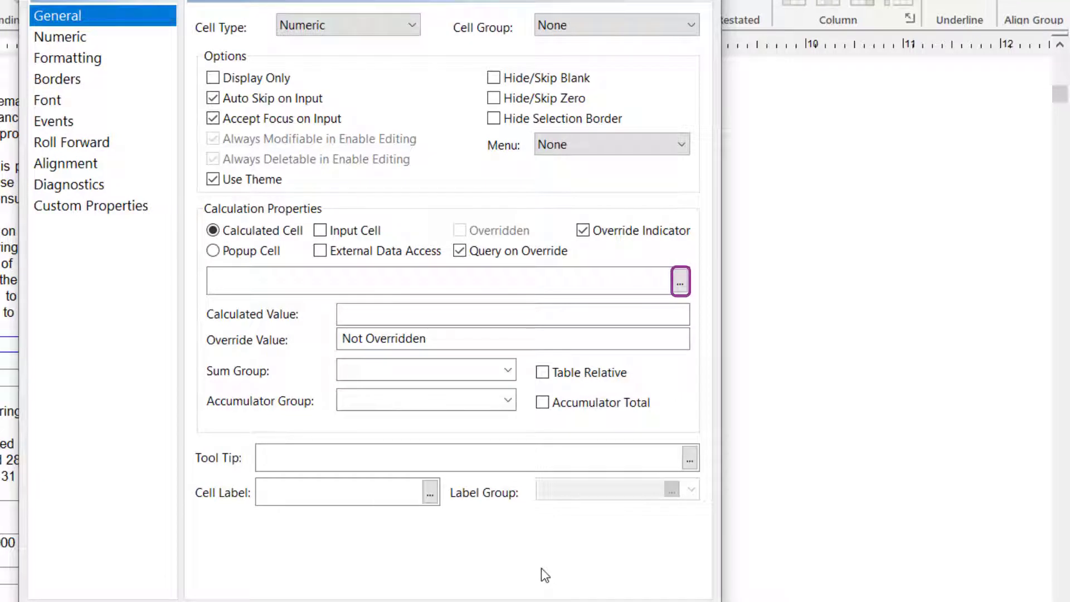
click(680, 283)
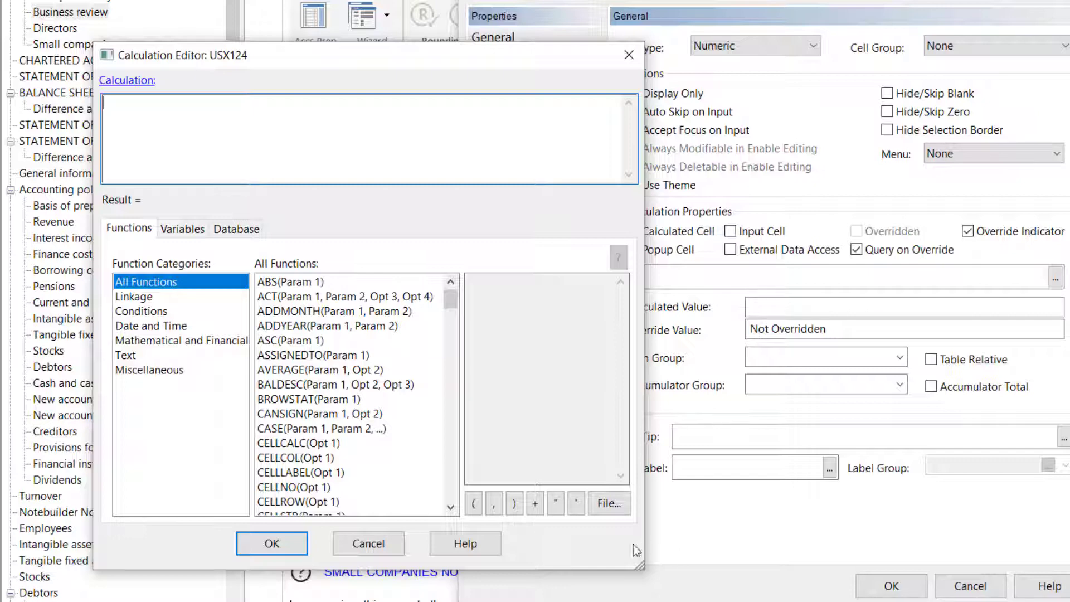
click(203, 300)
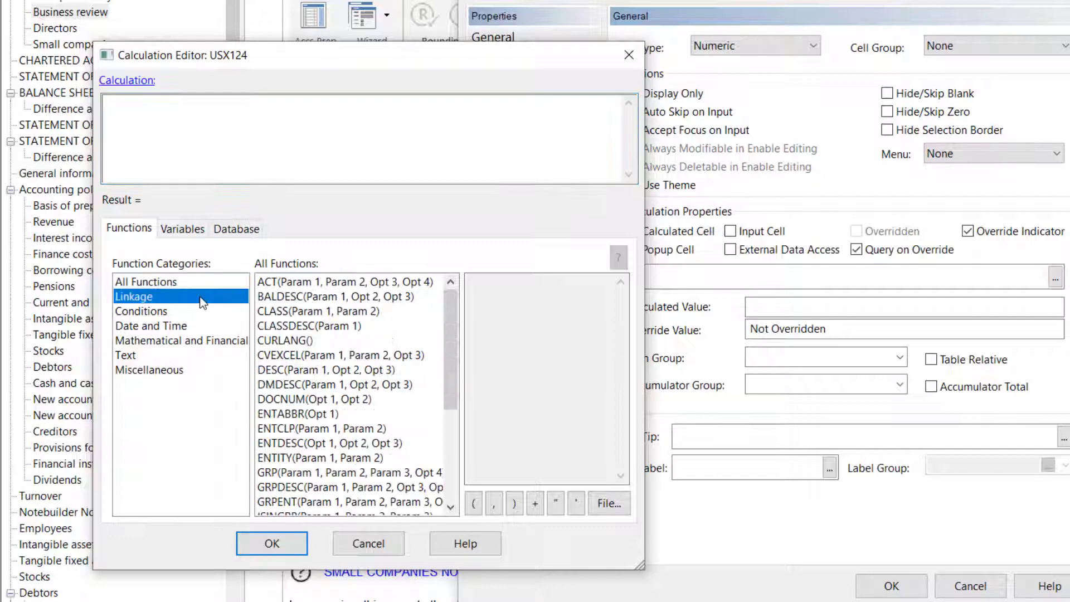
click(400, 357)
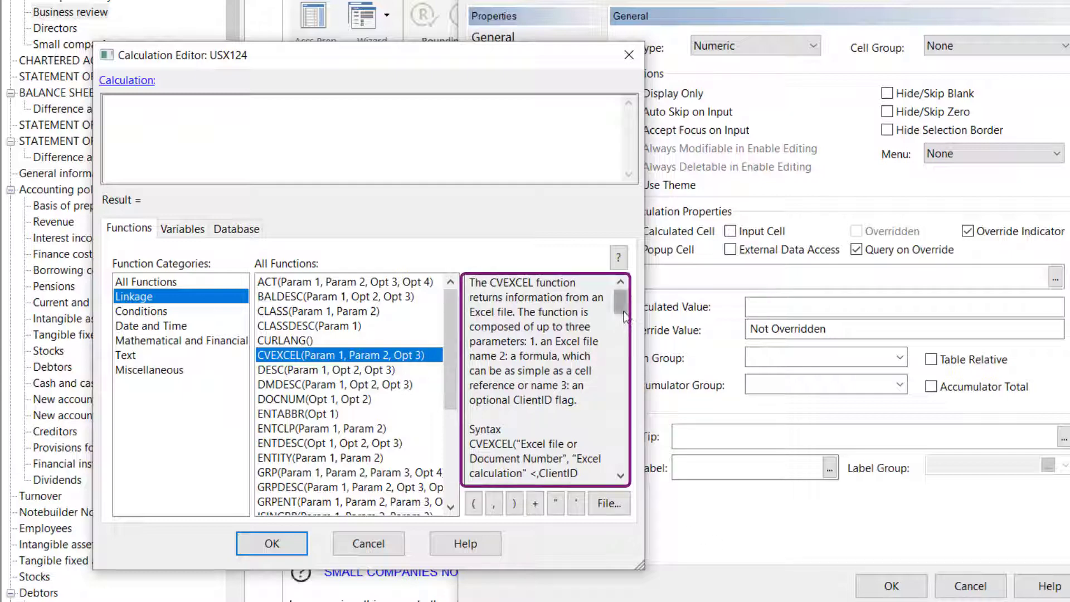
mouse_move(624, 316)
mouse_down()
mouse_move(623, 470)
mouse_move(618, 312)
mouse_up()
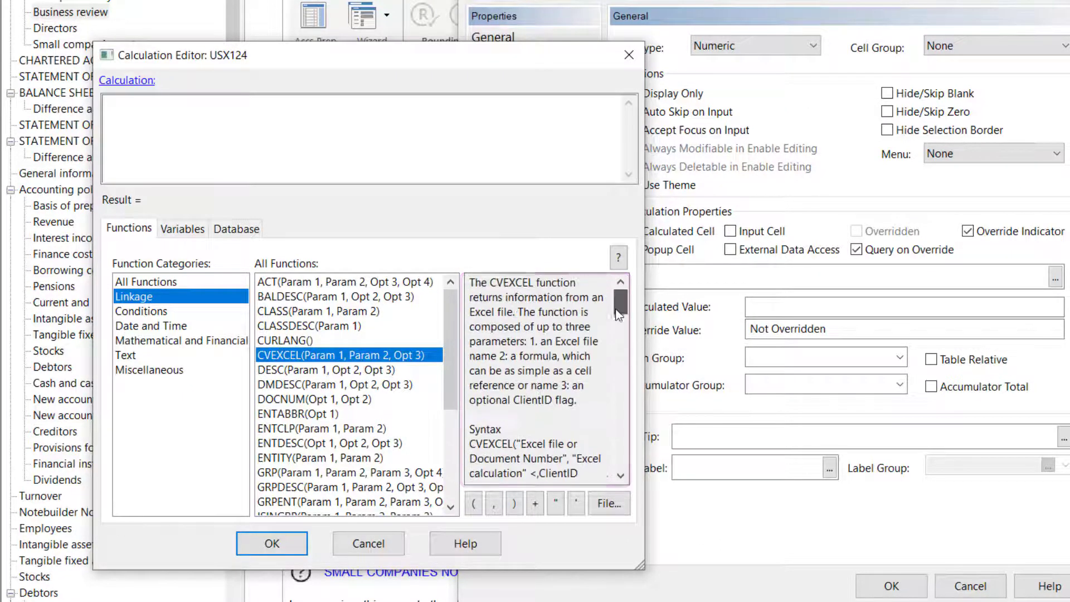
double_click(289, 355)
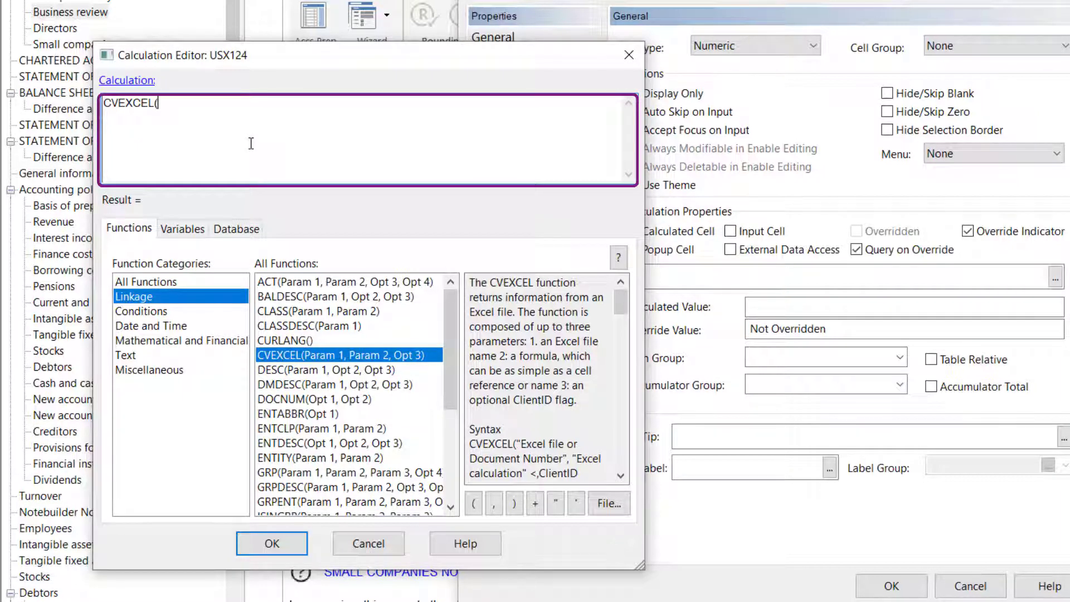
Complete the profit cell's calculation as CVEXCEL("PENSION","'SHEET1'!A1",1) and apply it to the cell.
text("PENSION")
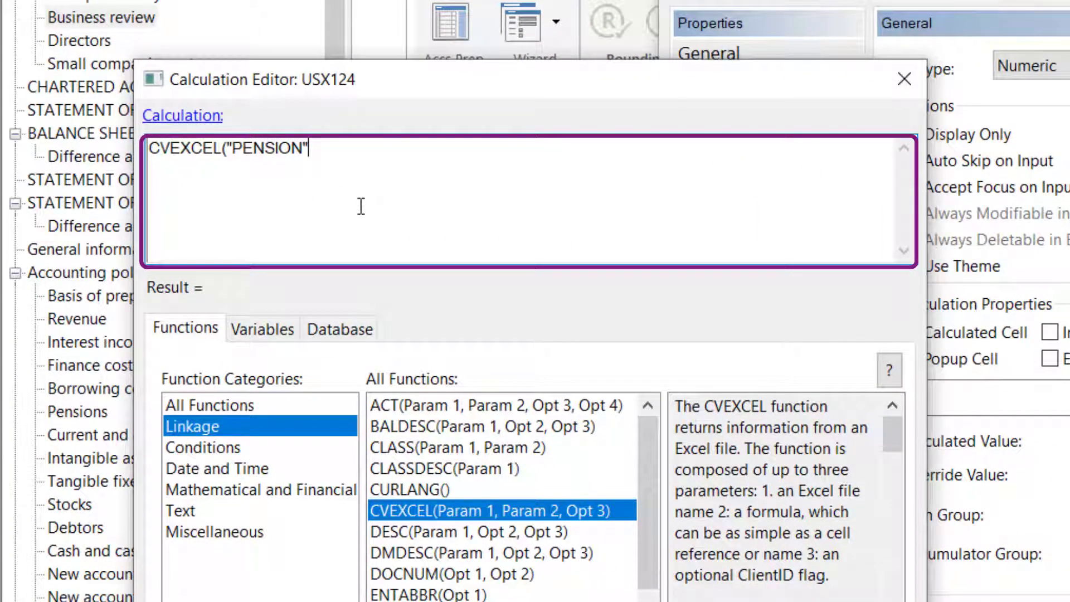
text(,)
text(")
text(")
key(BackSpace)
text(SHEET1)
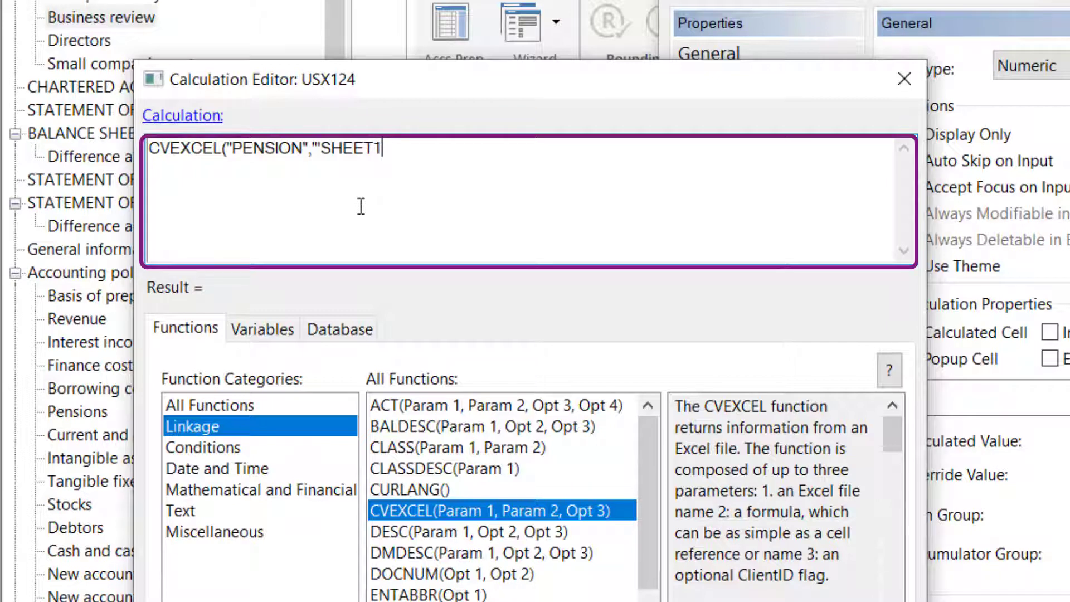
text('!)
text(A1",1)
text())
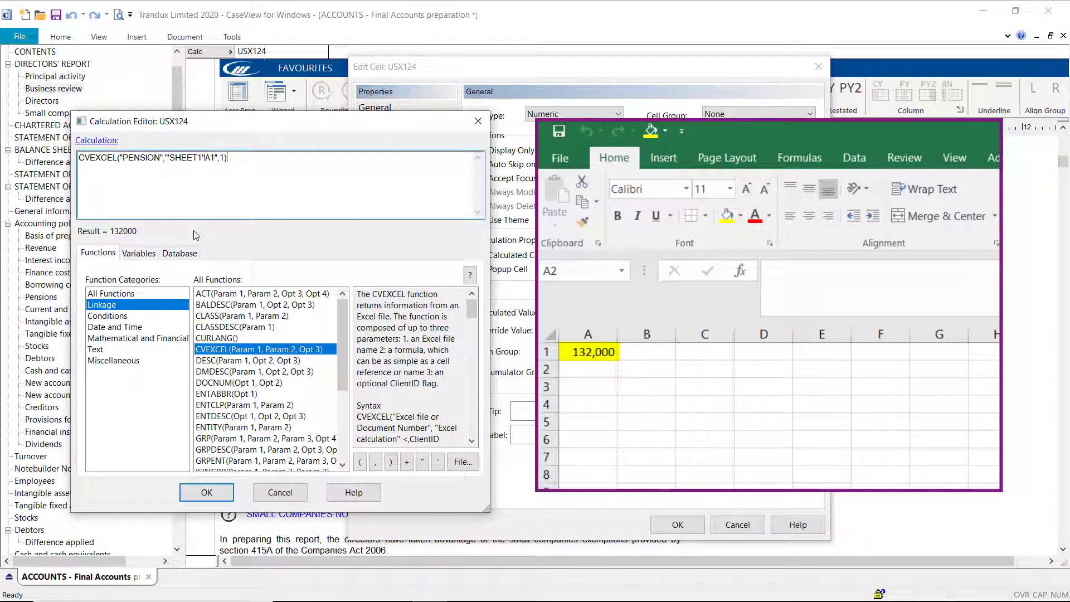
click(217, 492)
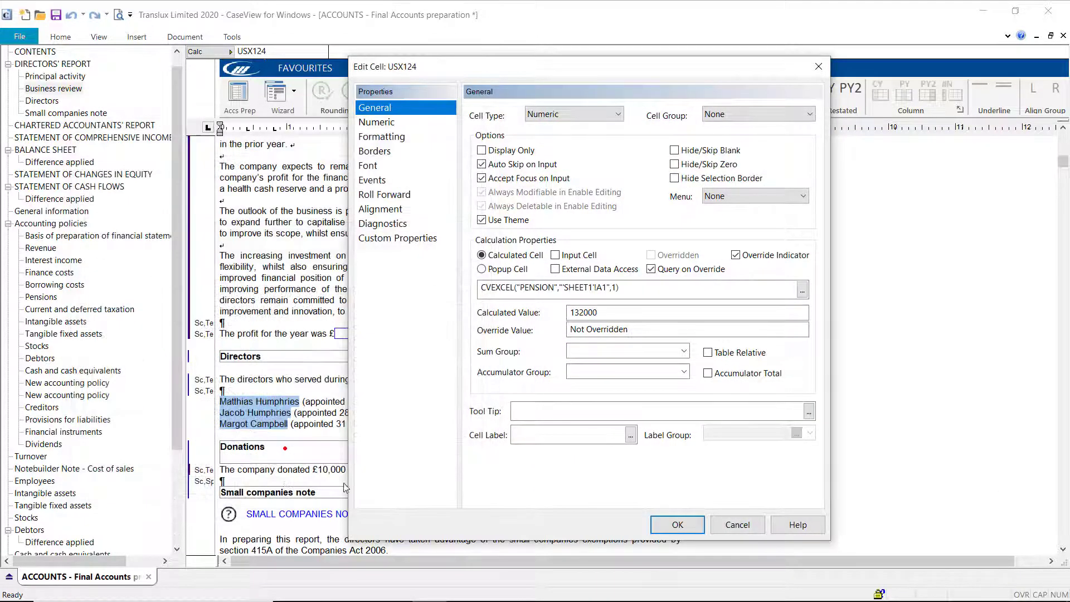
click(678, 524)
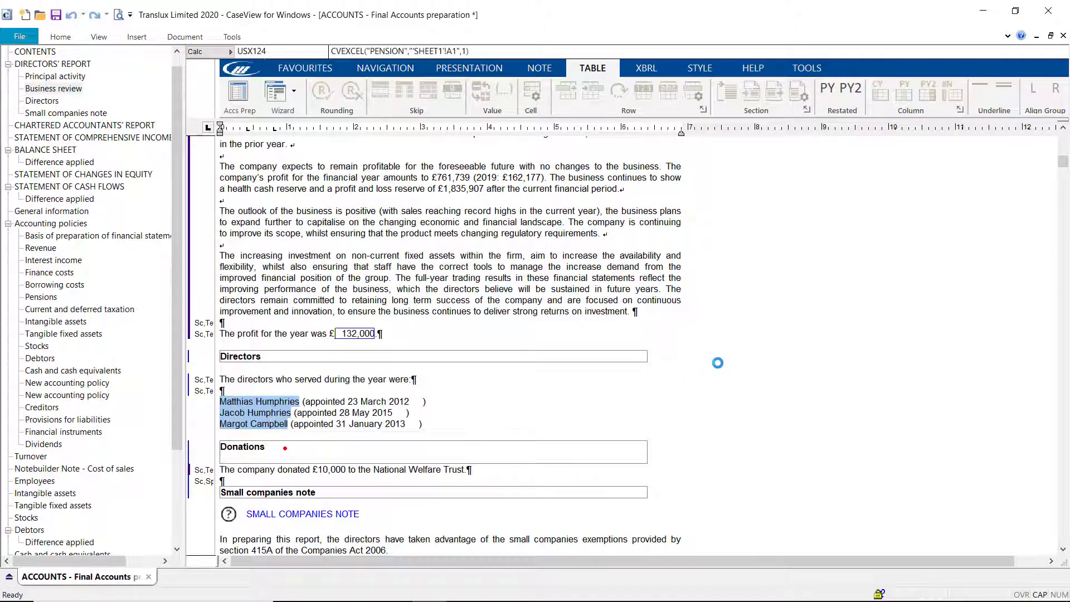
click(798, 355)
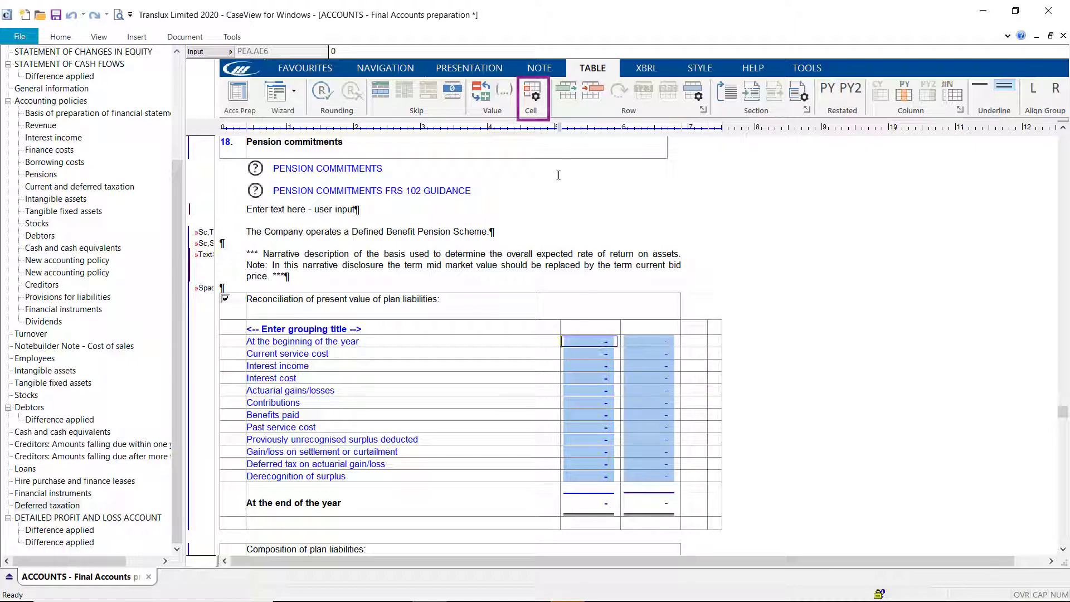
Set the current year calculation of the "At the beginning of the year" row in Pension commitments to CVEXCEL("PENSION","'SHEET2'!C3",1).
click(531, 93)
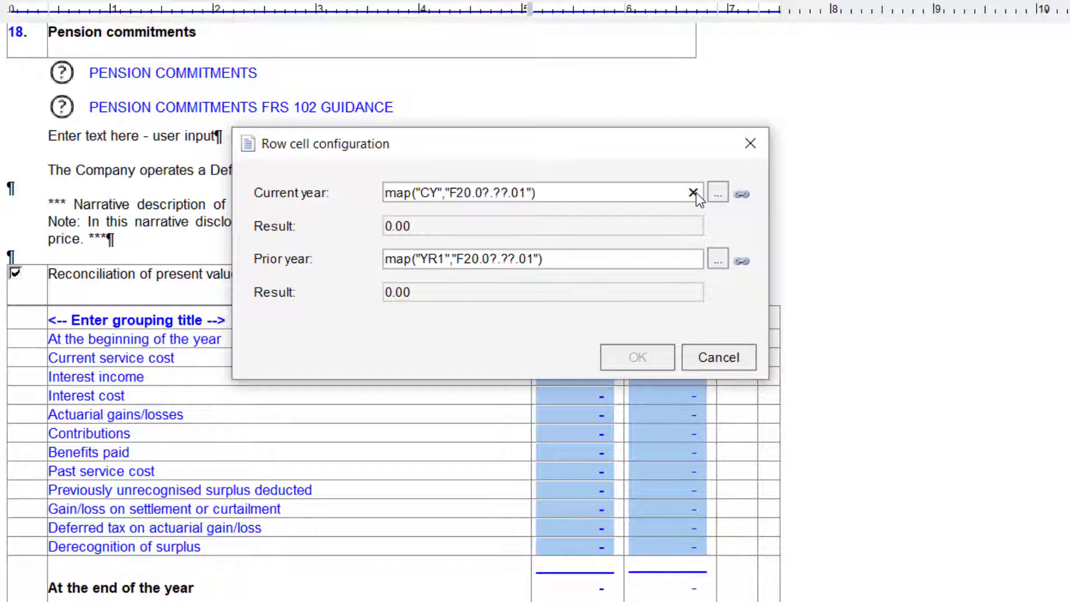
click(694, 193)
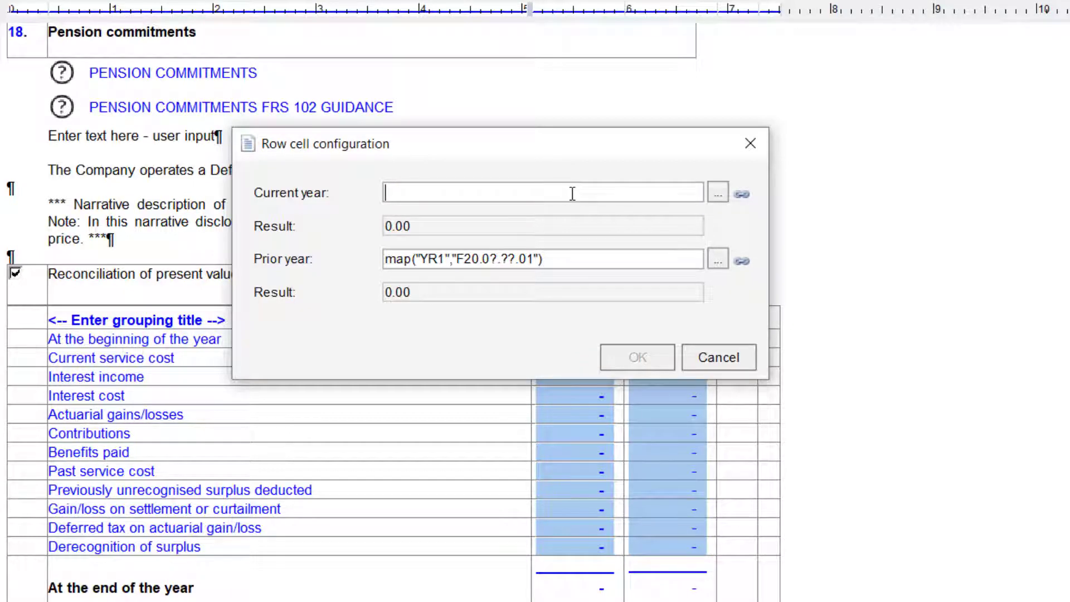
text(CVEXCEL)
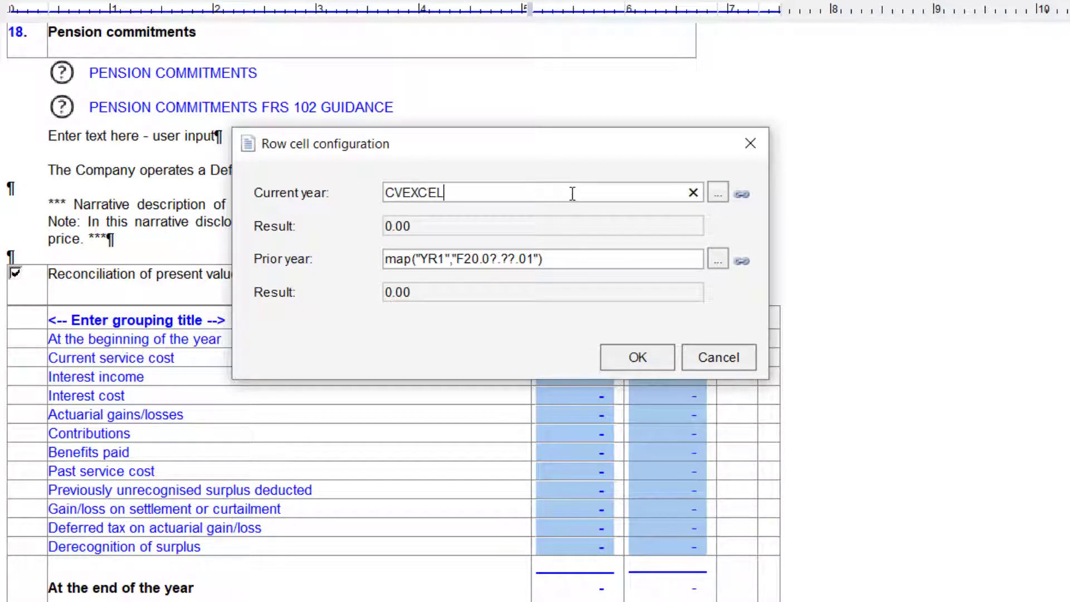
text(()
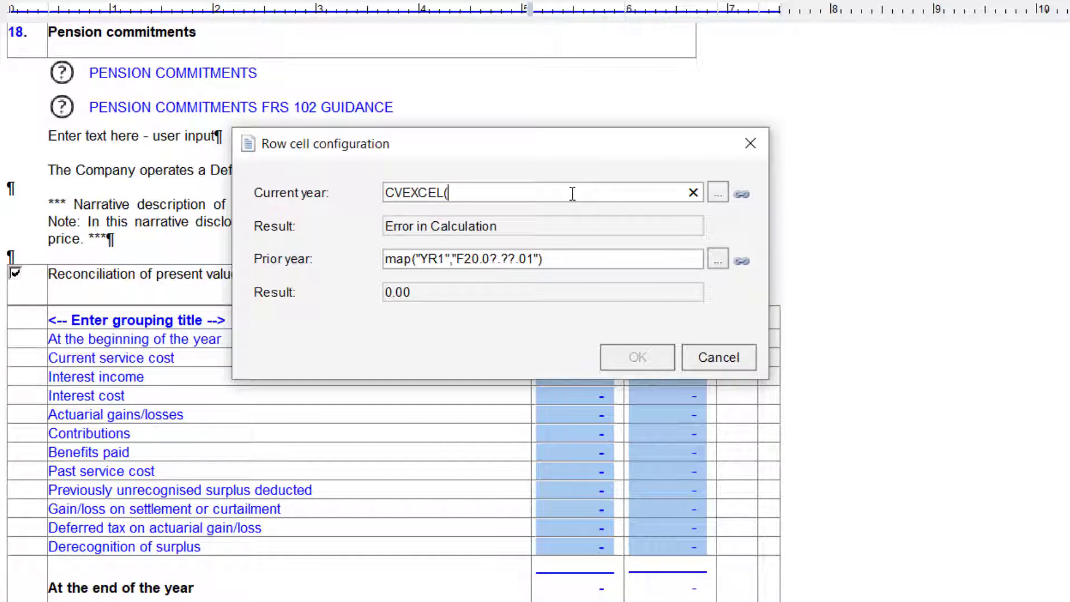
text("PENSION",)
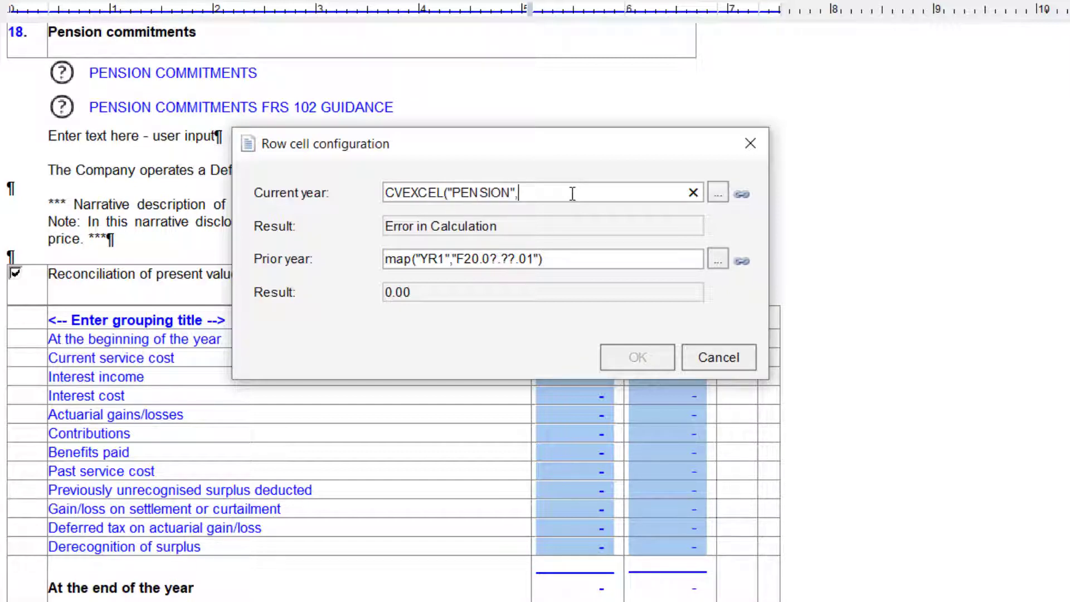
text("SHEET2)
text("!)
text(C3)
text(",)
text(1)
text())
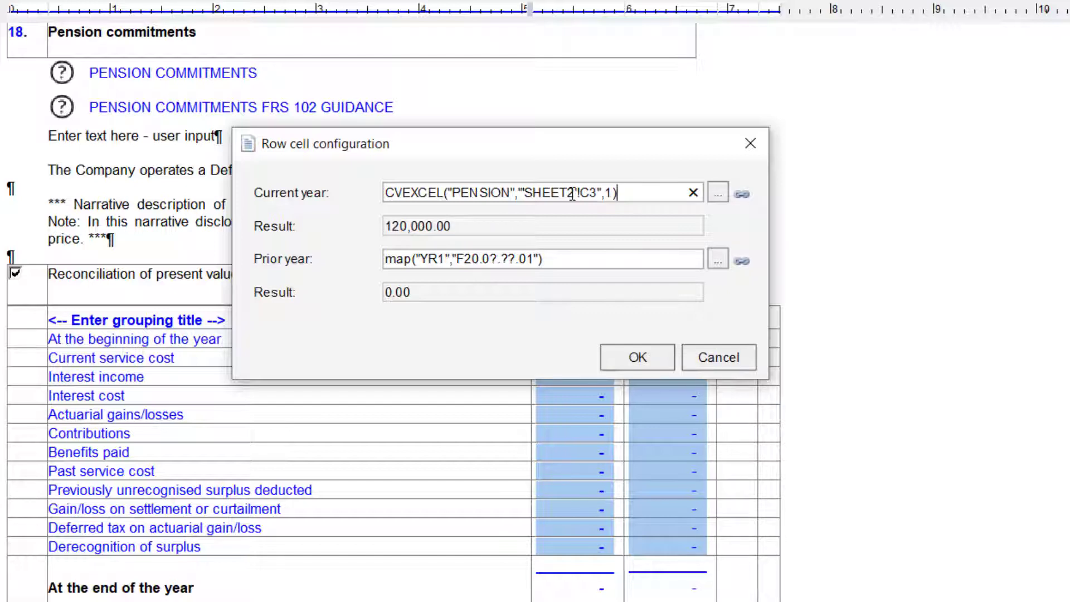
click(638, 361)
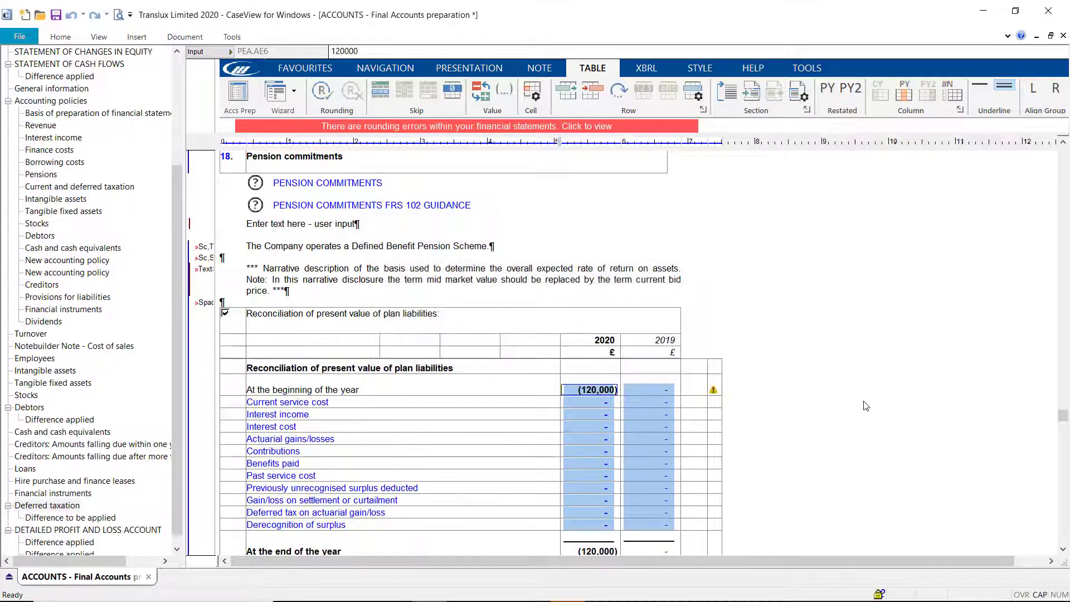
scroll(862, 412, down, 3)
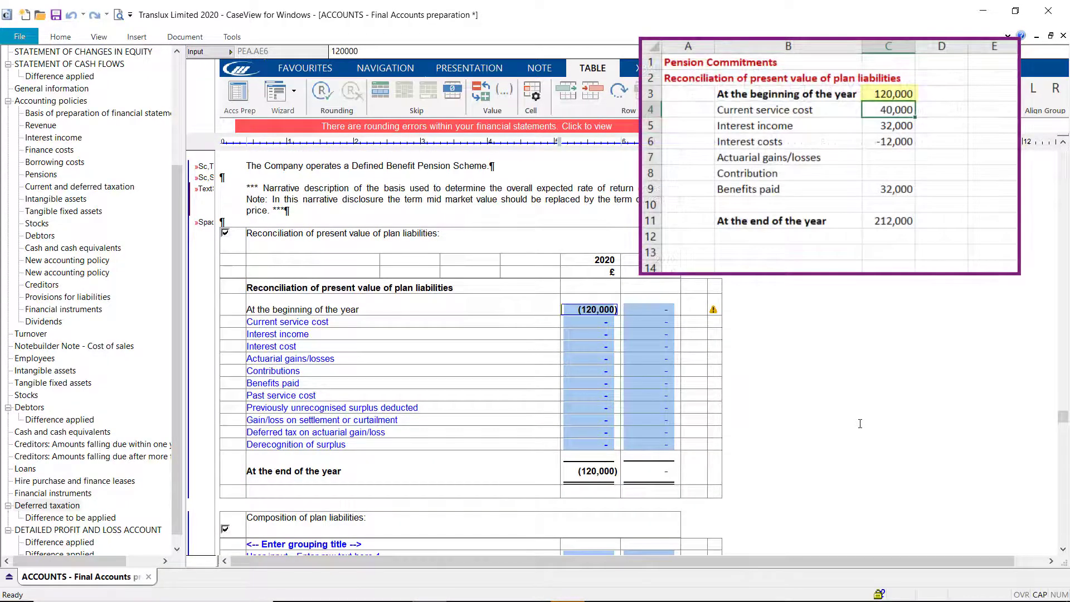